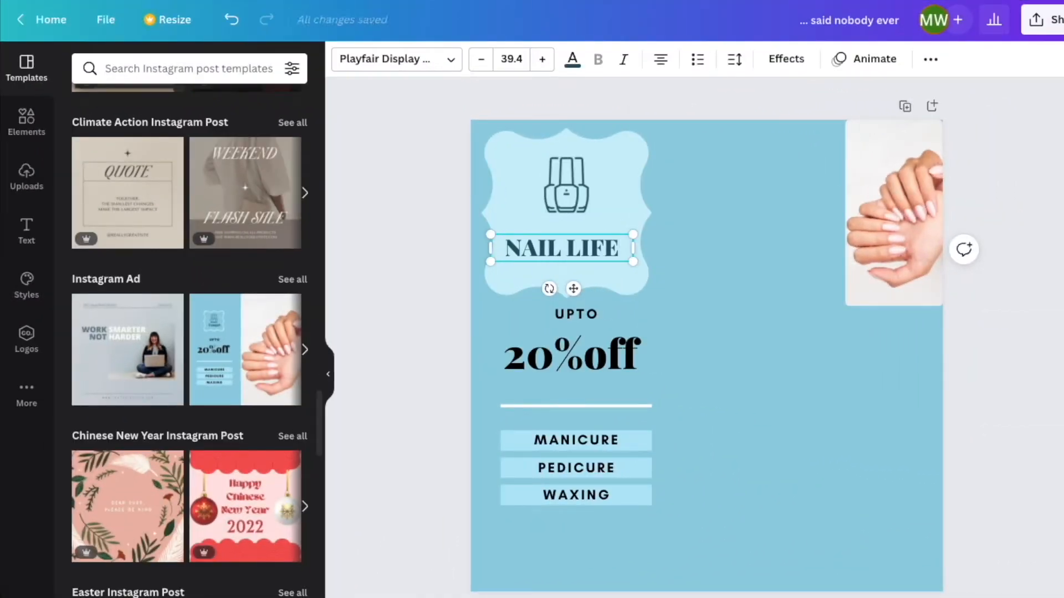
# Step: Enlarge the hands photo to fill the right half of the NAIL LIFE post
pyautogui.click(852, 304)
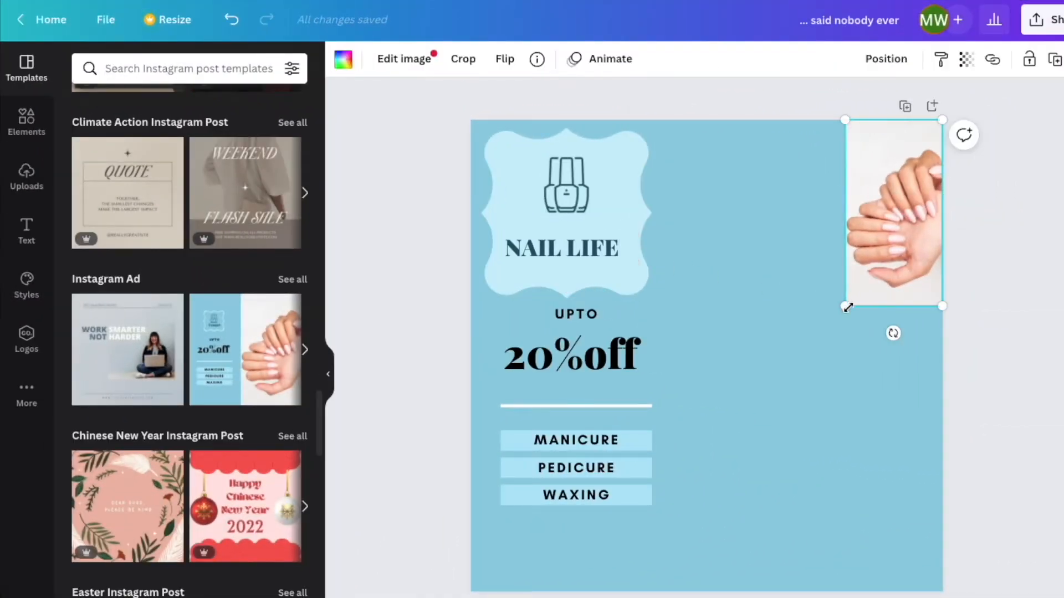
pyautogui.moveTo(848, 307); pyautogui.dragTo(717, 592)
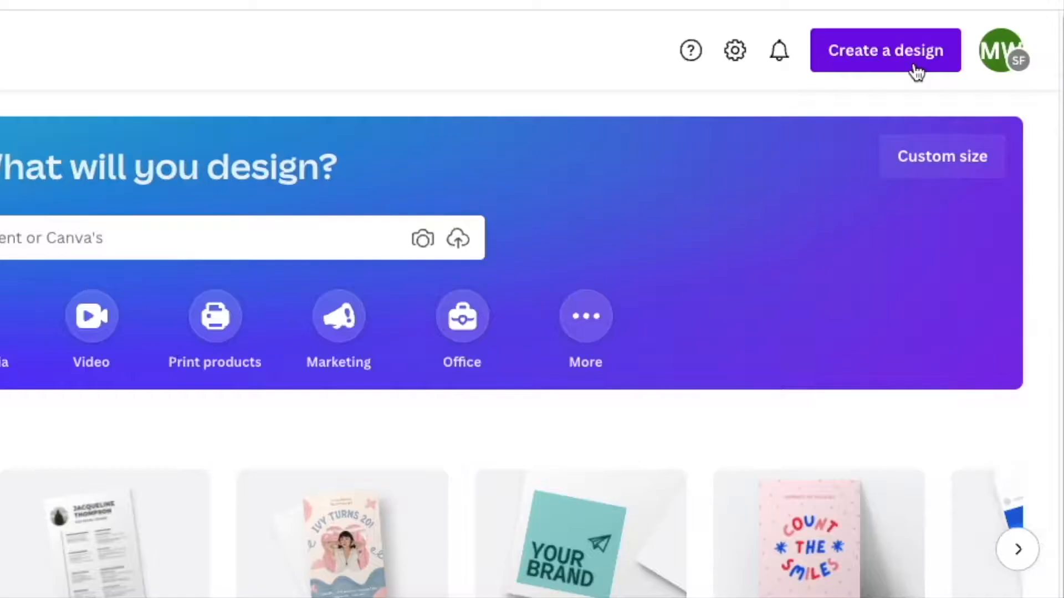
# Step: Start a new design and begin customizing the fashion New Arrival poster template
pyautogui.click(915, 67)
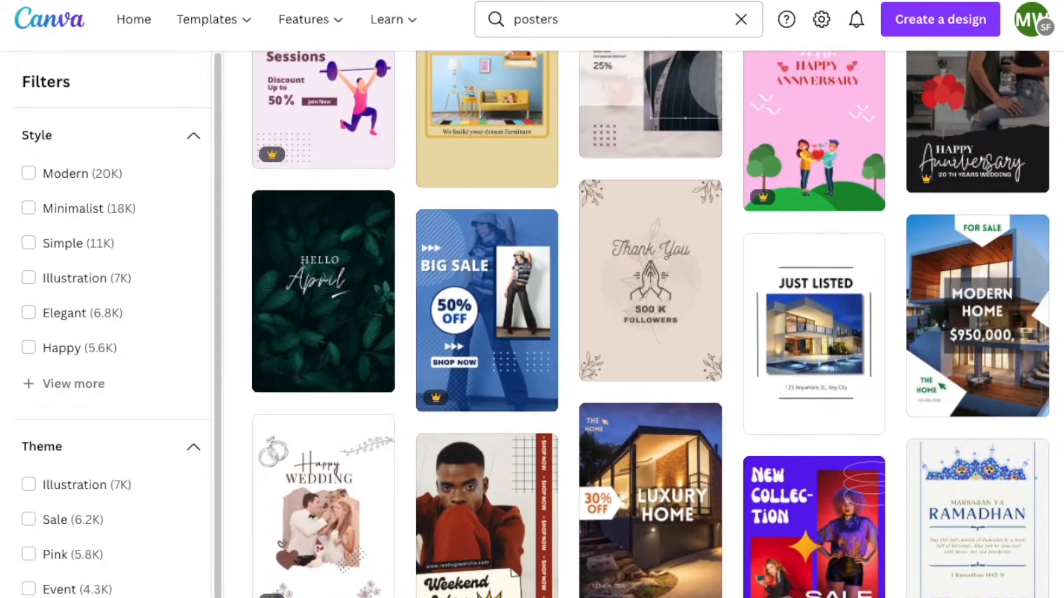
pyautogui.scroll(3, 652, 274)
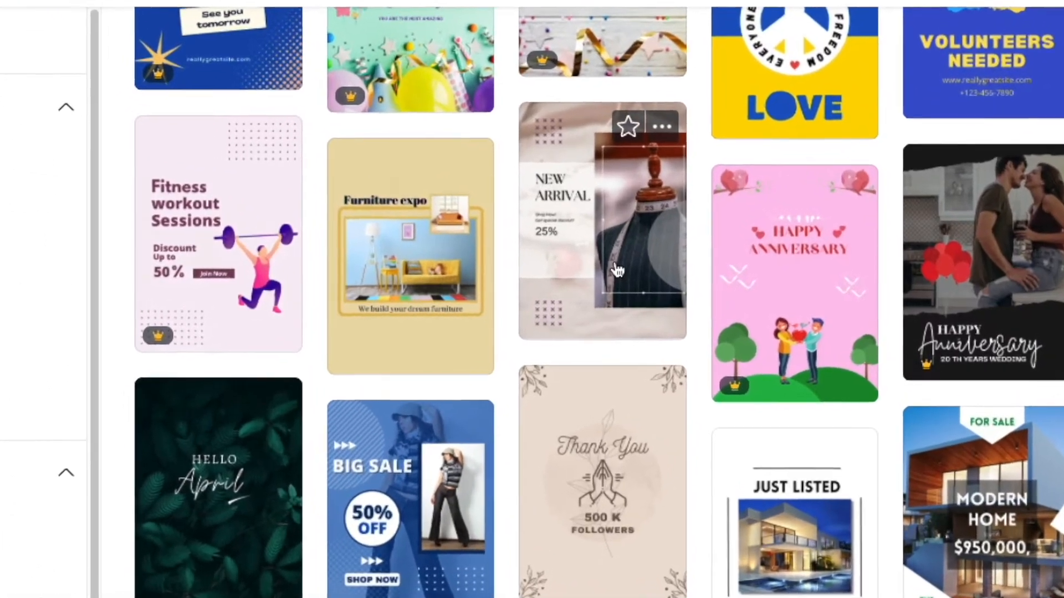
pyautogui.click(652, 274)
pyautogui.click(793, 216)
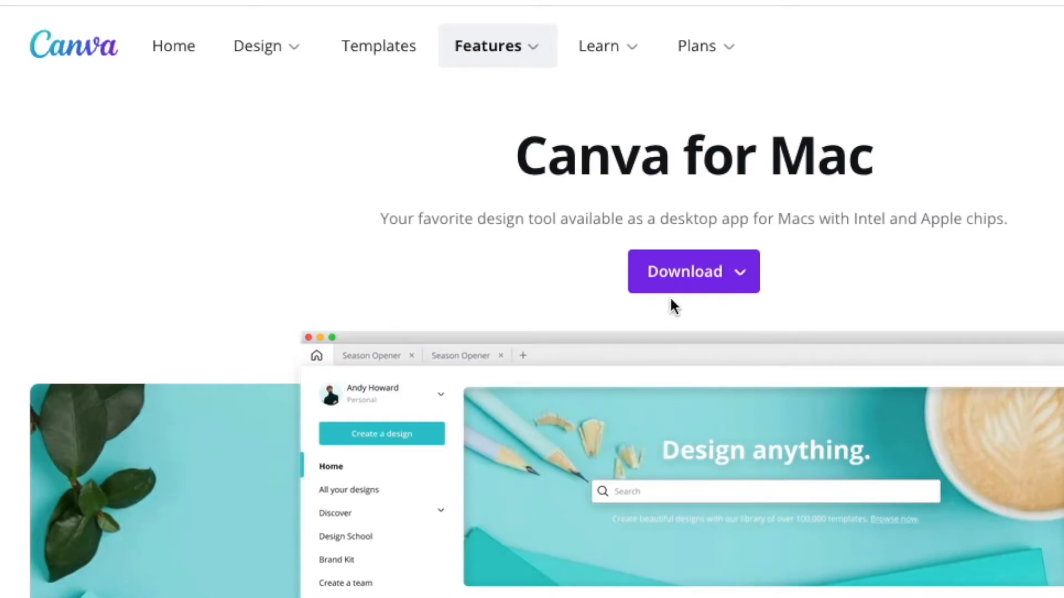
# Step: Show the Canva for Mac download choices for Intel and Apple chips
pyautogui.click(692, 291)
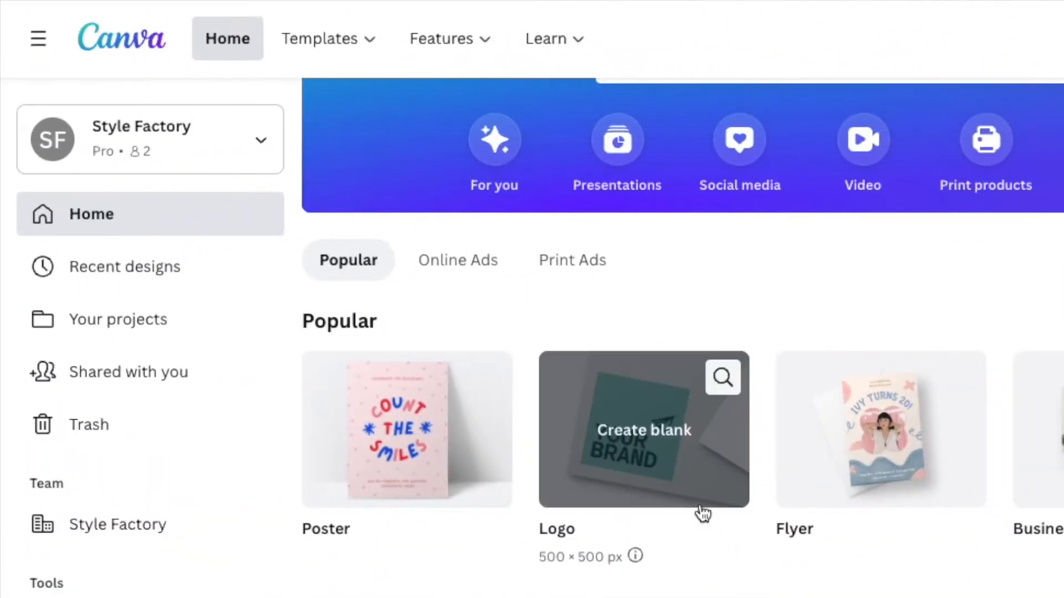
# Step: Start a blank logo and apply the Indian Coffee House template
pyautogui.click(644, 430)
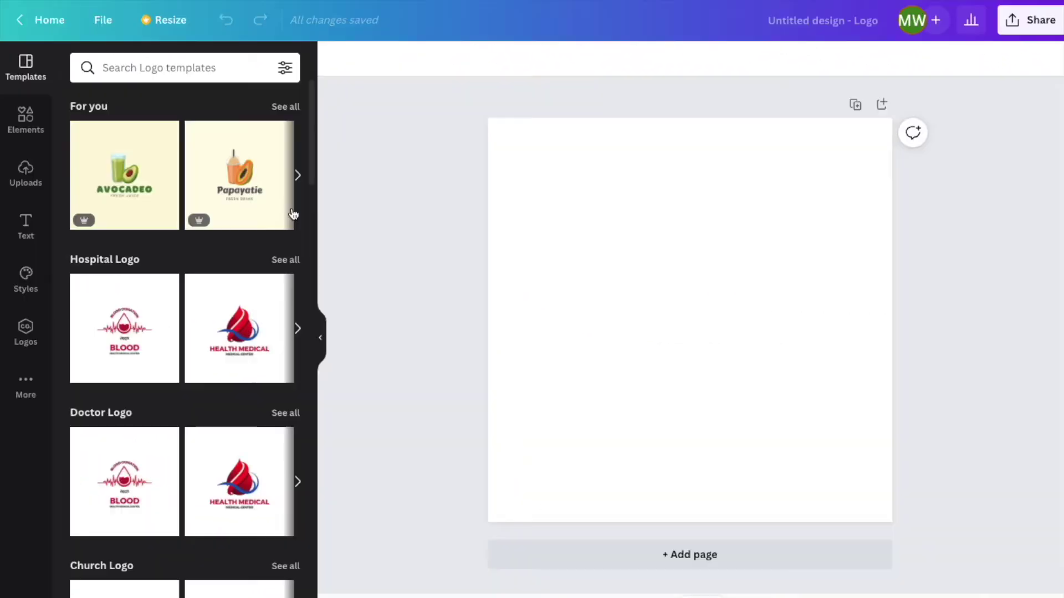
pyautogui.click(297, 179)
pyautogui.click(262, 199)
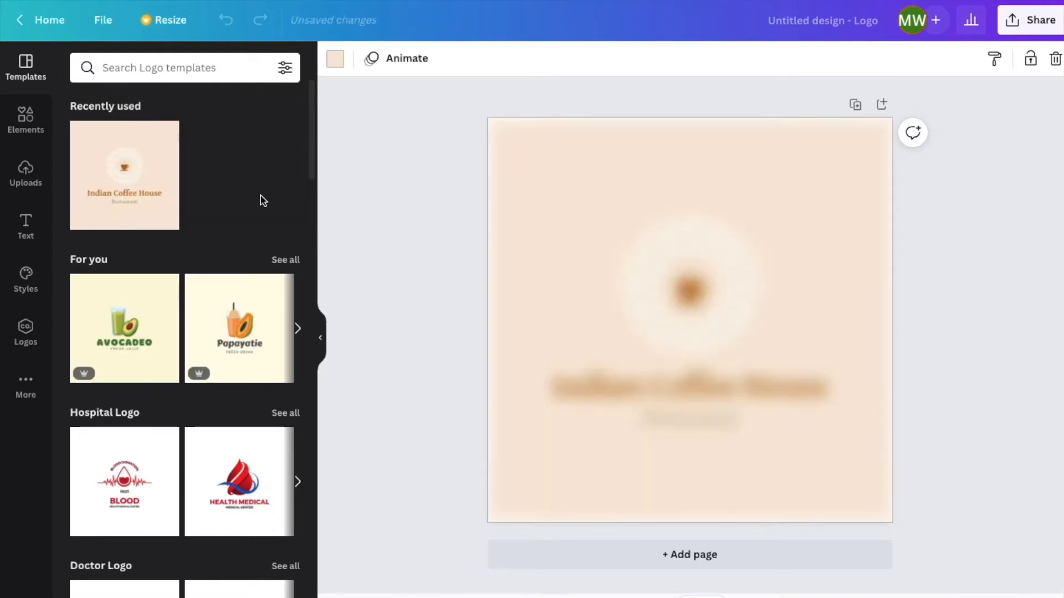
# Step: Retitle the logo Jack's Place with tagline Scones and Beverages on a yellow background
pyautogui.doubleClick(689, 386)
pyautogui.write("Jack's Place")
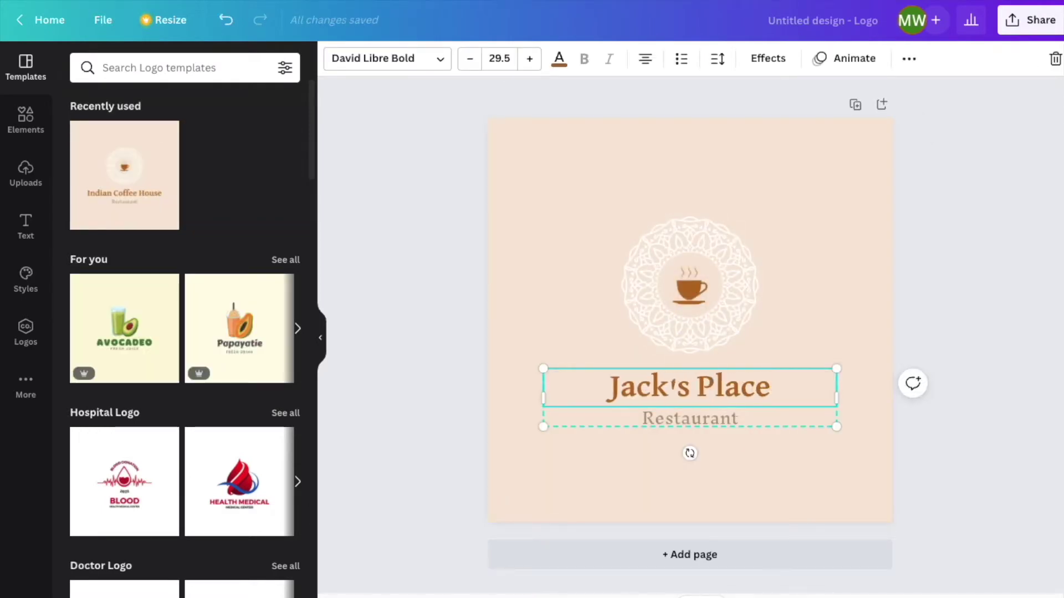
pyautogui.doubleClick(689, 418)
pyautogui.write('Scones and Beverages')
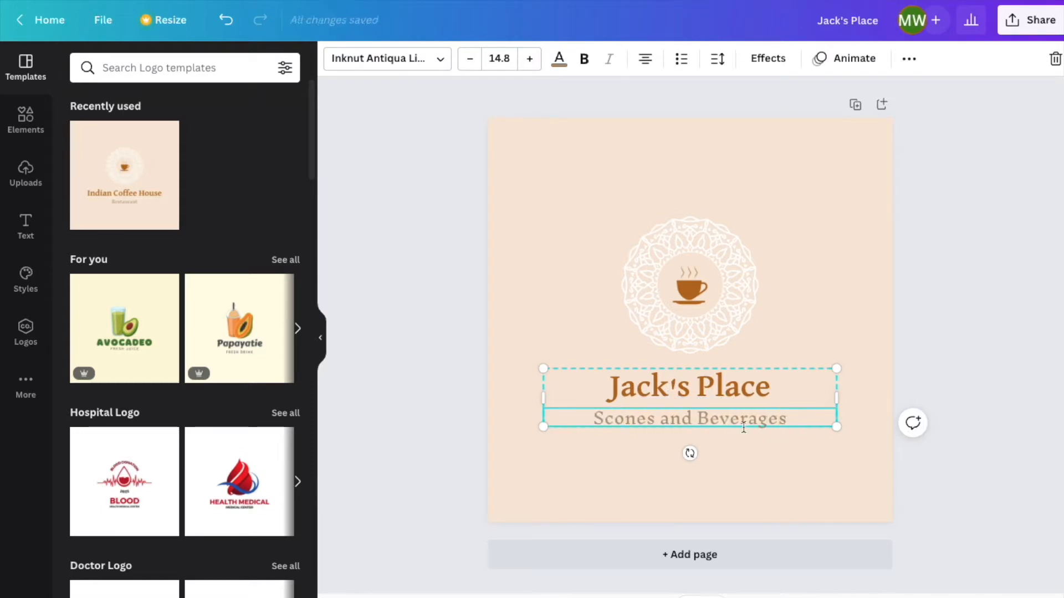
pyautogui.click(516, 275)
pyautogui.click(337, 58)
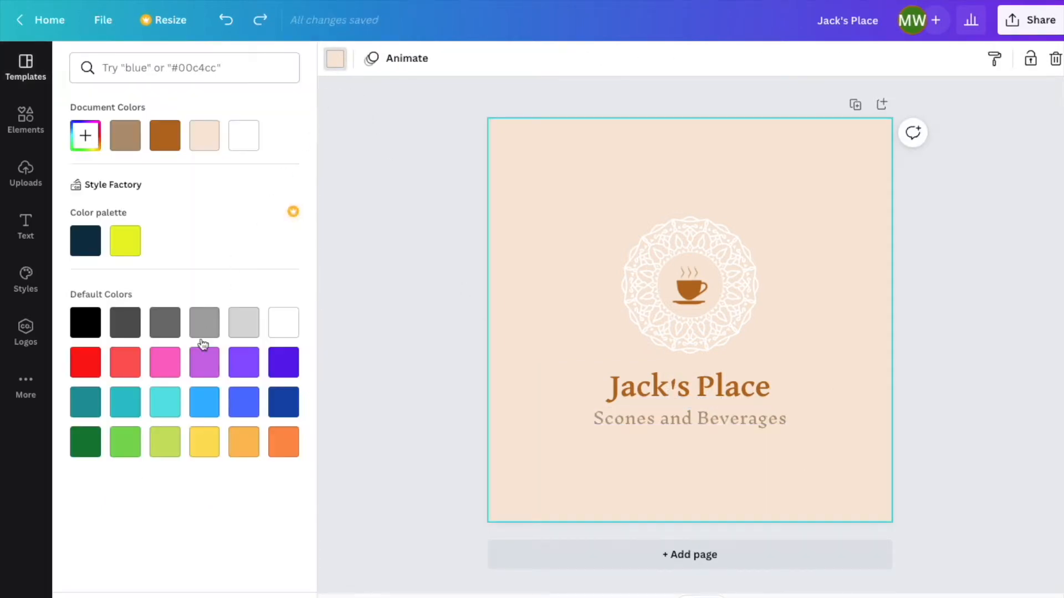
pyautogui.click(204, 442)
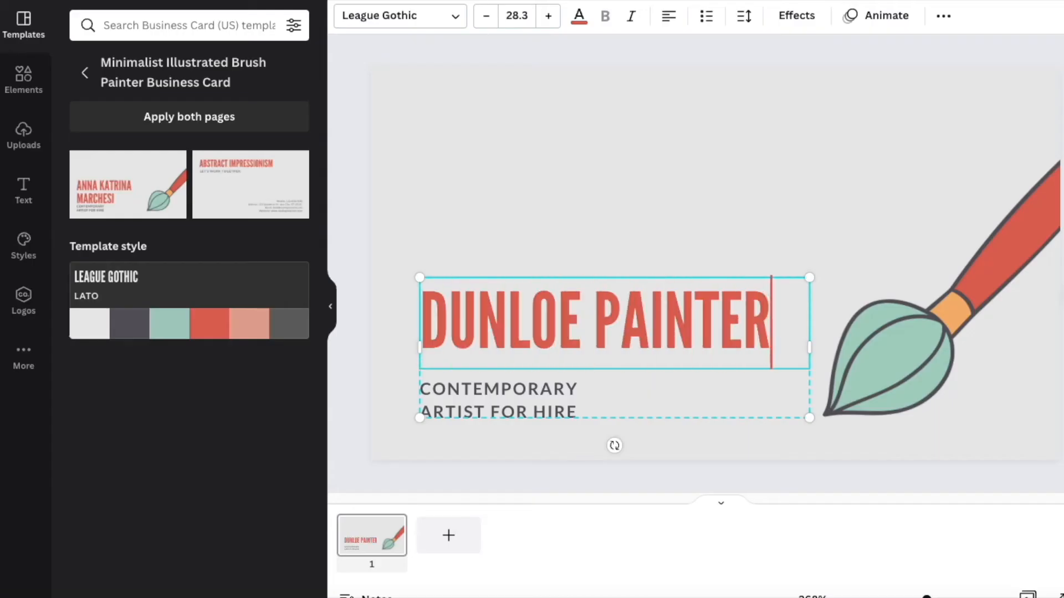
# Step: Shuffle the DUNLOE PAINTERS card through dark grey and mint-green palettes, then view the Brand Kit
pyautogui.click(138, 333)
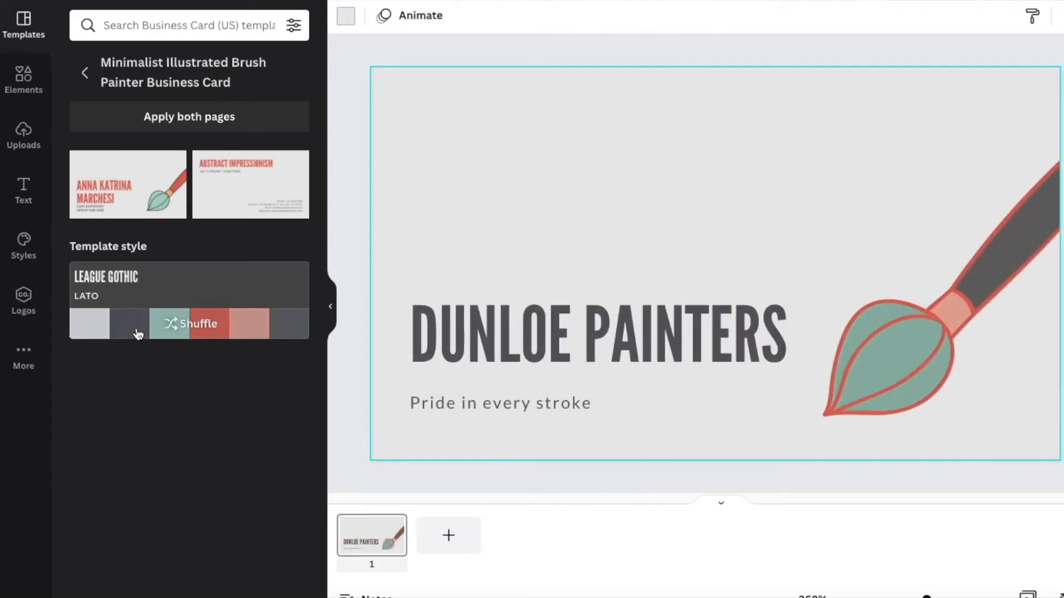
pyautogui.click(164, 334)
pyautogui.click(210, 333)
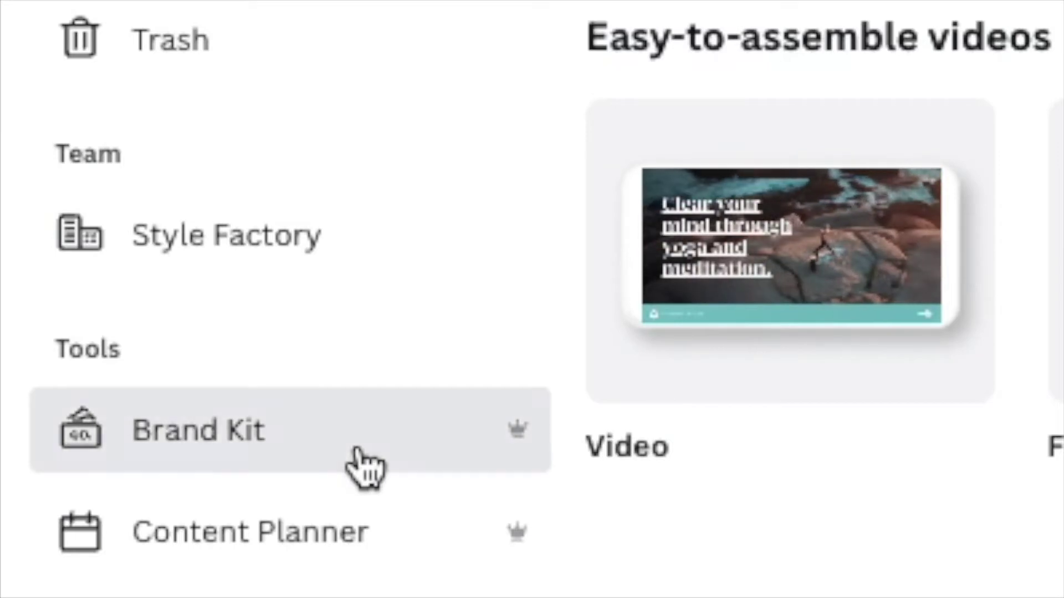
pyautogui.click(366, 465)
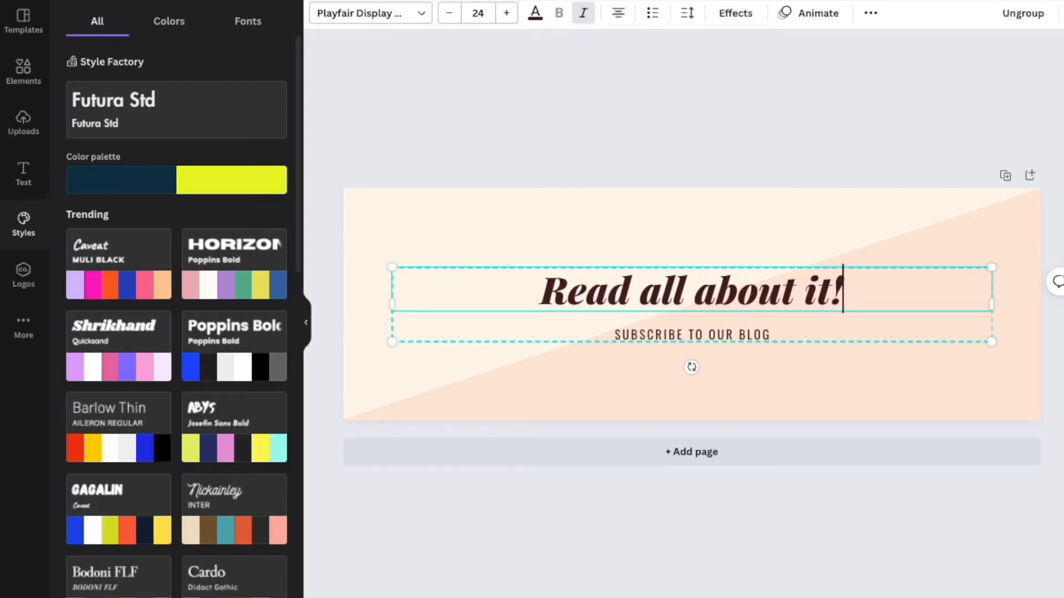
# Step: Apply the Futura Std font style and suggested colour palette to the blog banner
pyautogui.click(191, 104)
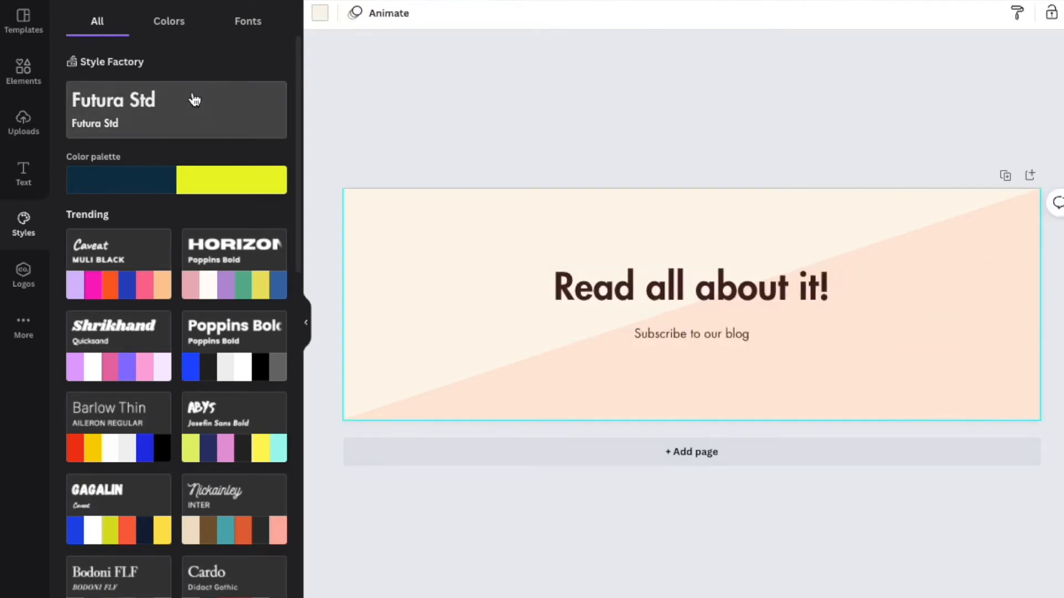
pyautogui.click(210, 181)
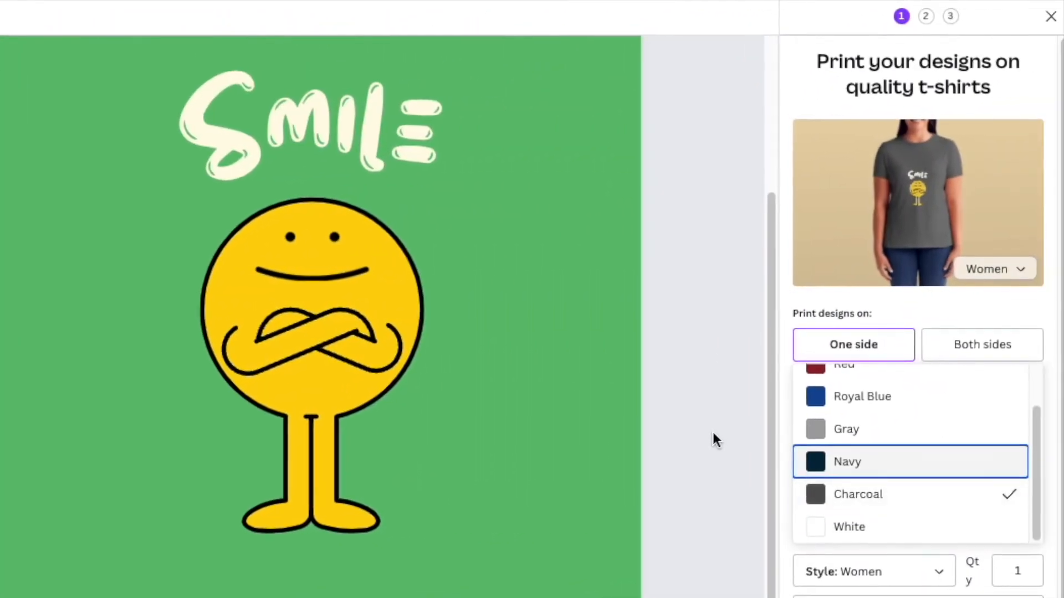
# Step: Set the Smile t-shirt print colour to gray
pyautogui.click(811, 429)
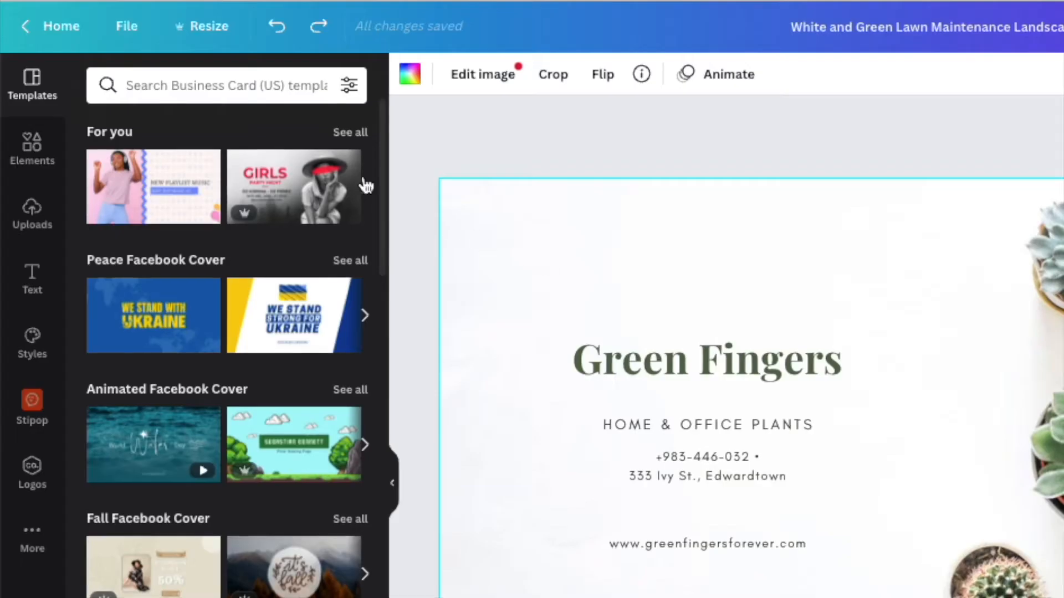
# Step: Resize the Green Fingers business card to a 1080 × 1080 px Instagram Post
pyautogui.click(208, 26)
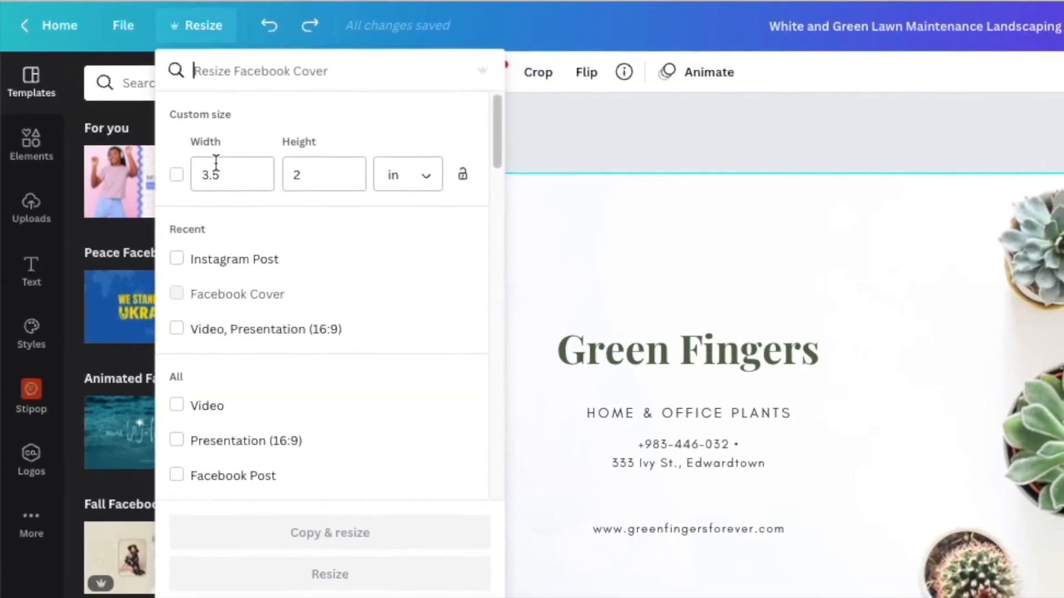
pyautogui.click(207, 258)
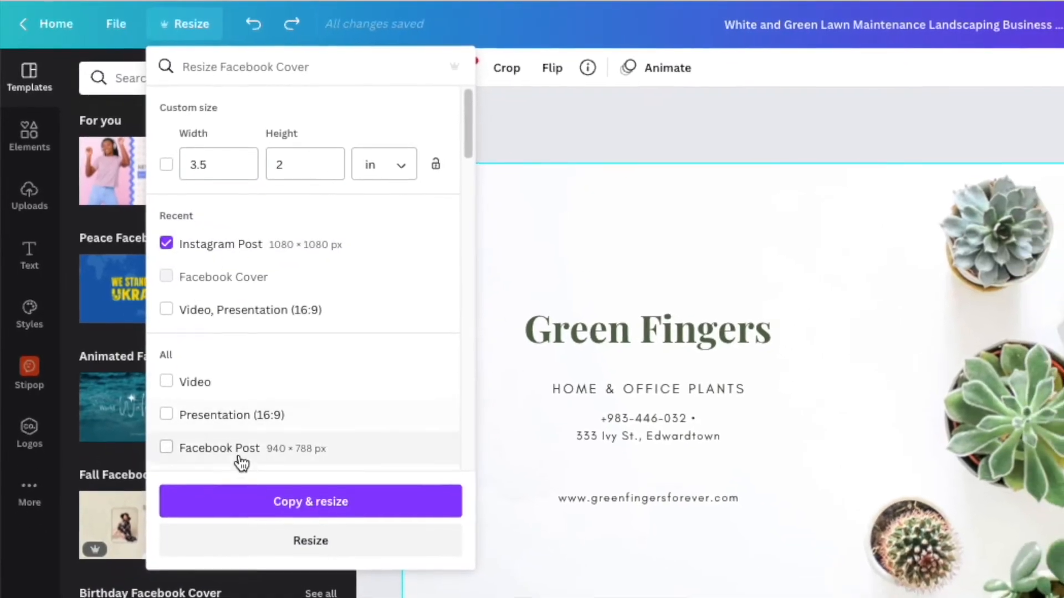
pyautogui.click(310, 541)
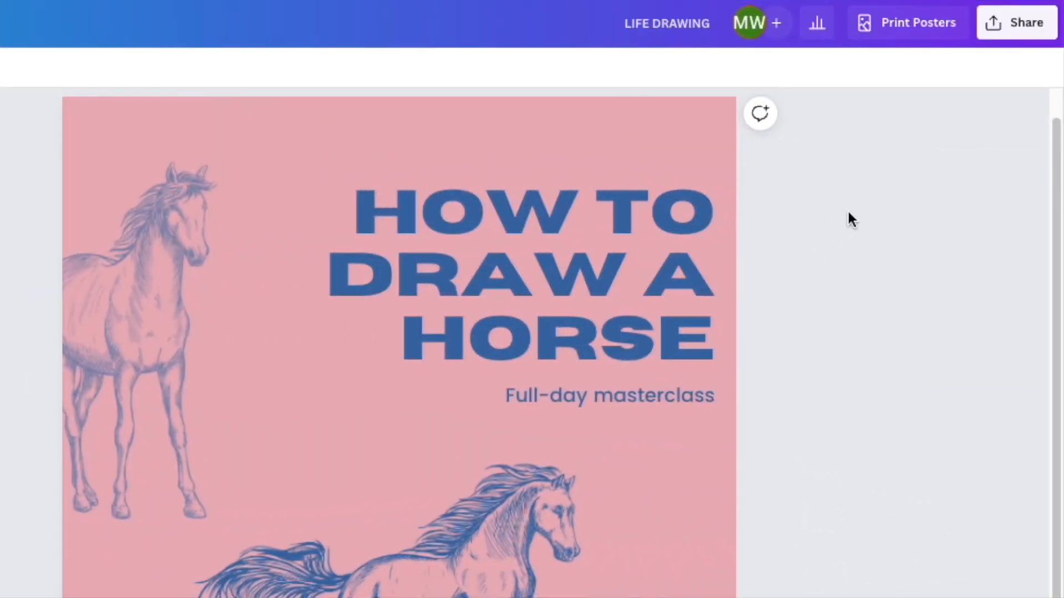
# Step: Bring up the horse poster's download settings and file types via Share
pyautogui.click(1022, 42)
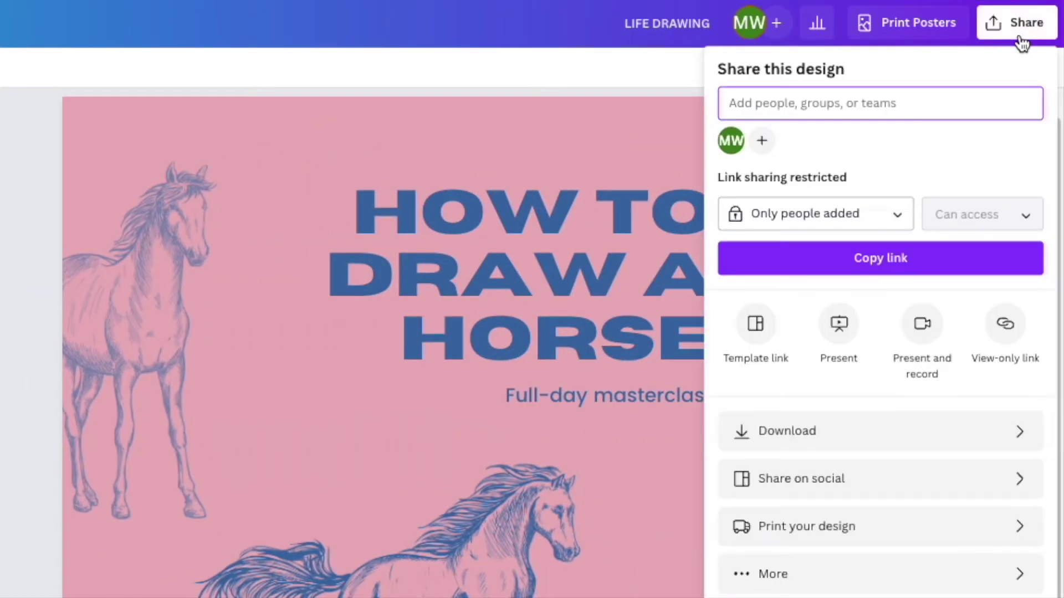
pyautogui.click(957, 441)
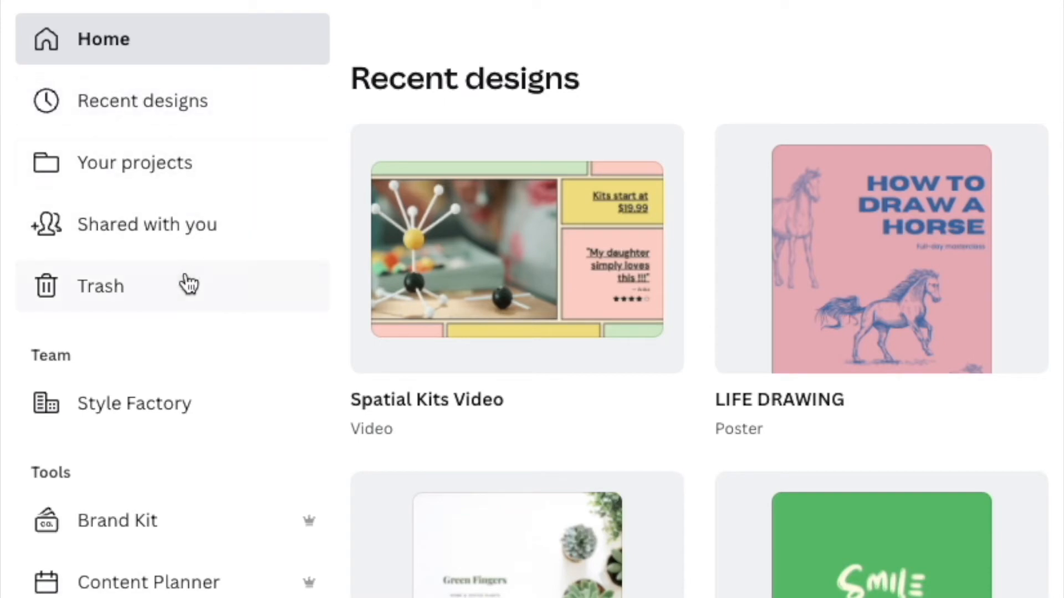
# Step: Restore the Strawberry Recipes Instagram Post from the trash and select it in projects
pyautogui.click(190, 294)
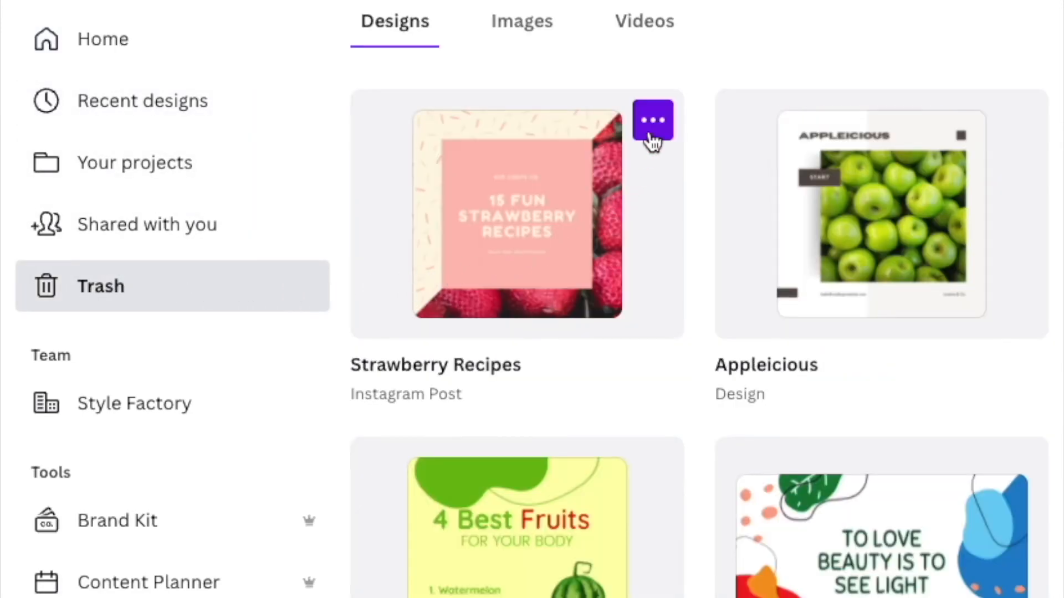
pyautogui.click(653, 125)
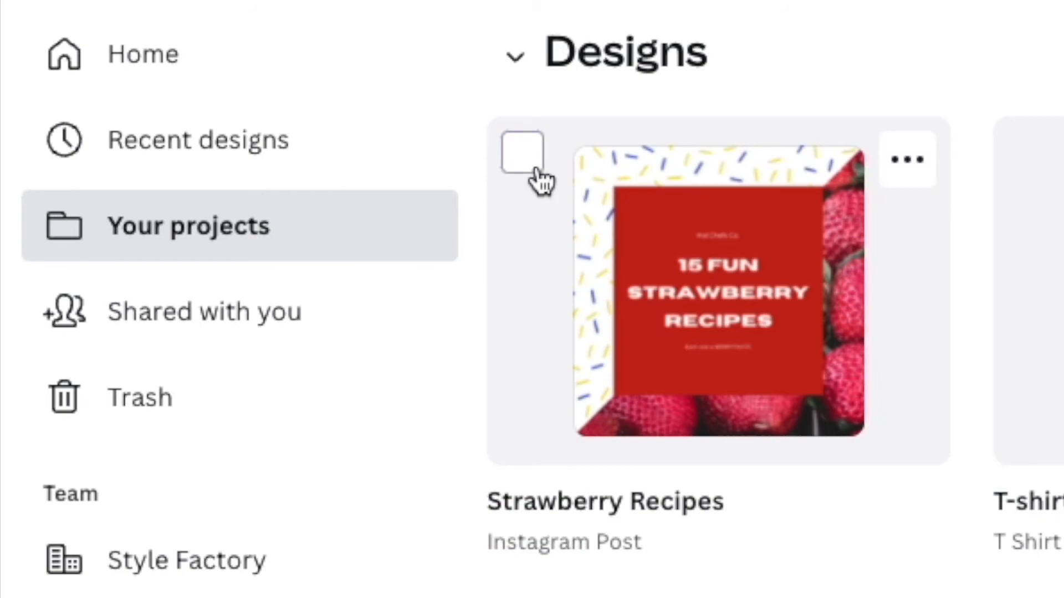
pyautogui.click(523, 154)
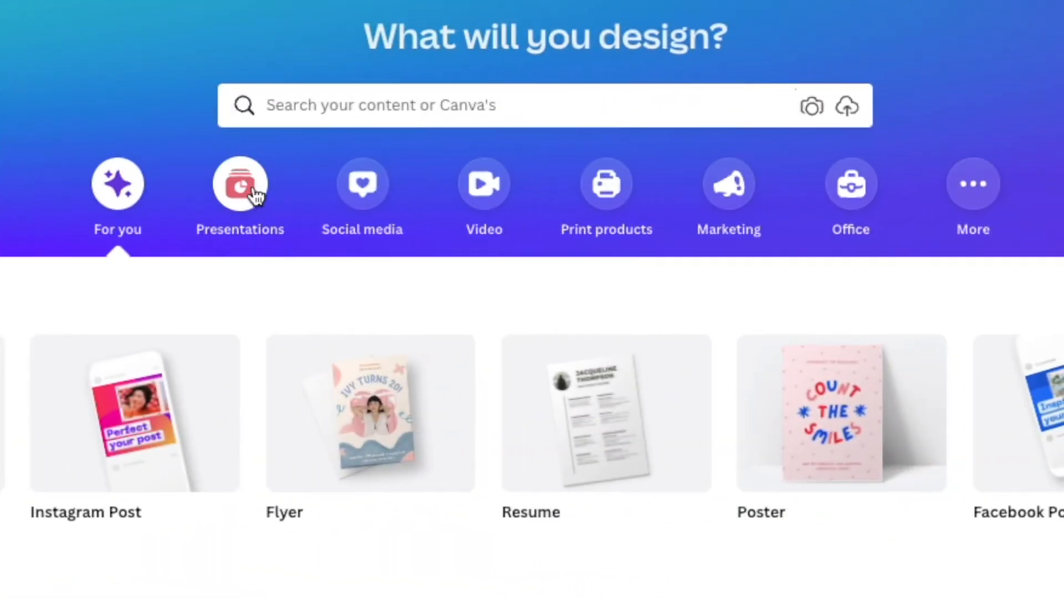
# Step: Move the Think laterally sticky note down and right, above the Brainstorm title
pyautogui.click(253, 193)
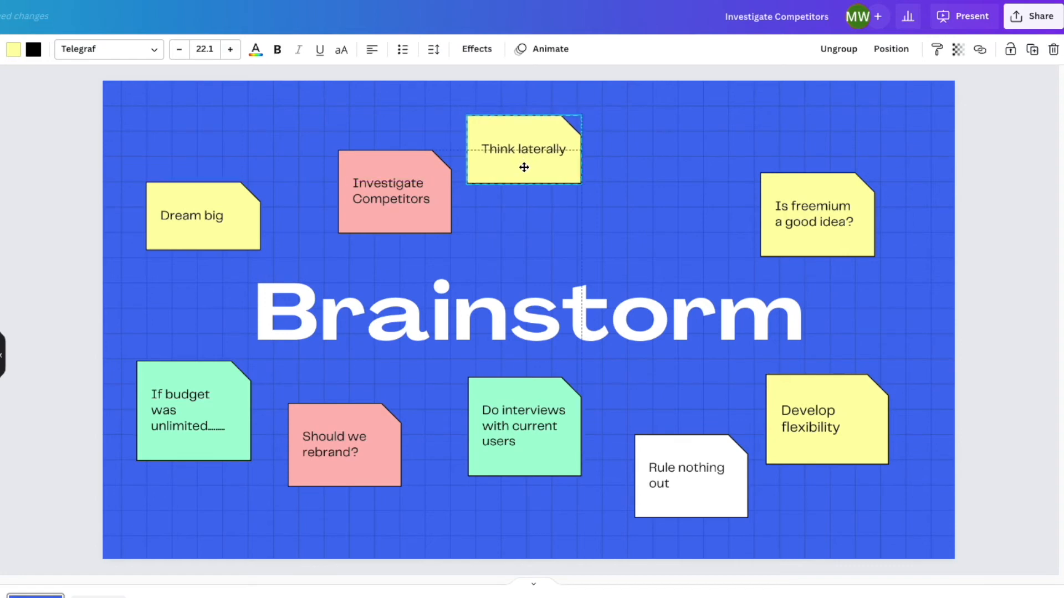
pyautogui.moveTo(524, 168); pyautogui.dragTo(542, 197)
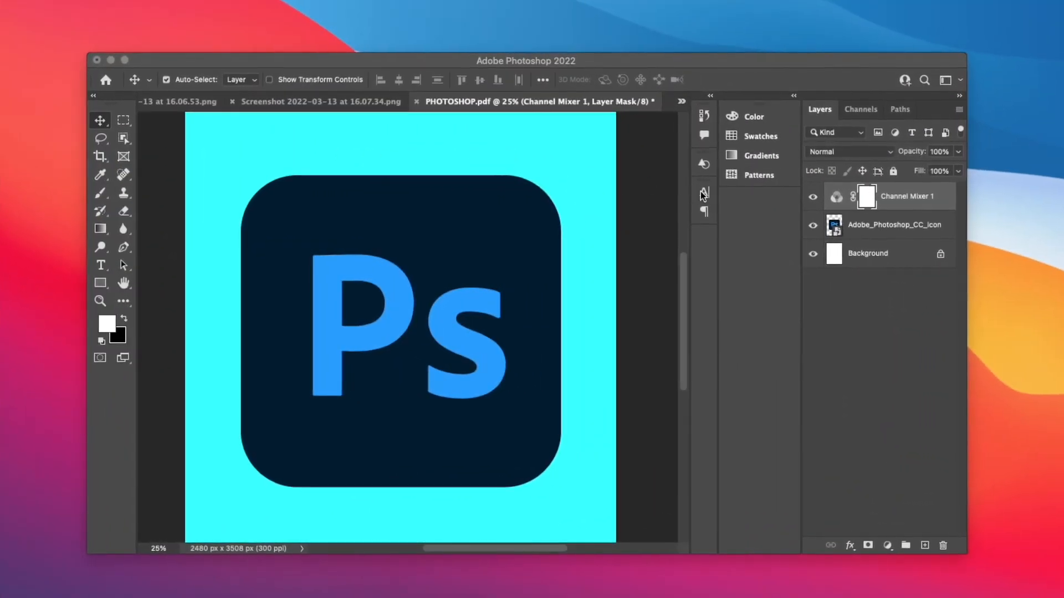
# Step: Raise Channel Mixer 1's Red output from -175 to about +103, whitening the cyan background
pyautogui.click(704, 192)
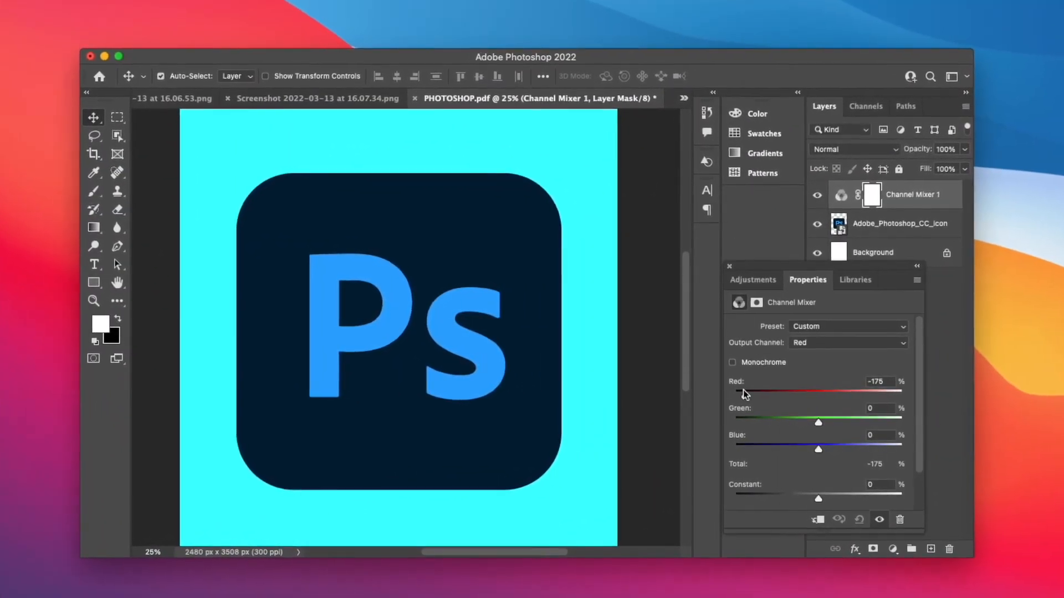
pyautogui.moveTo(745, 396); pyautogui.dragTo(875, 412)
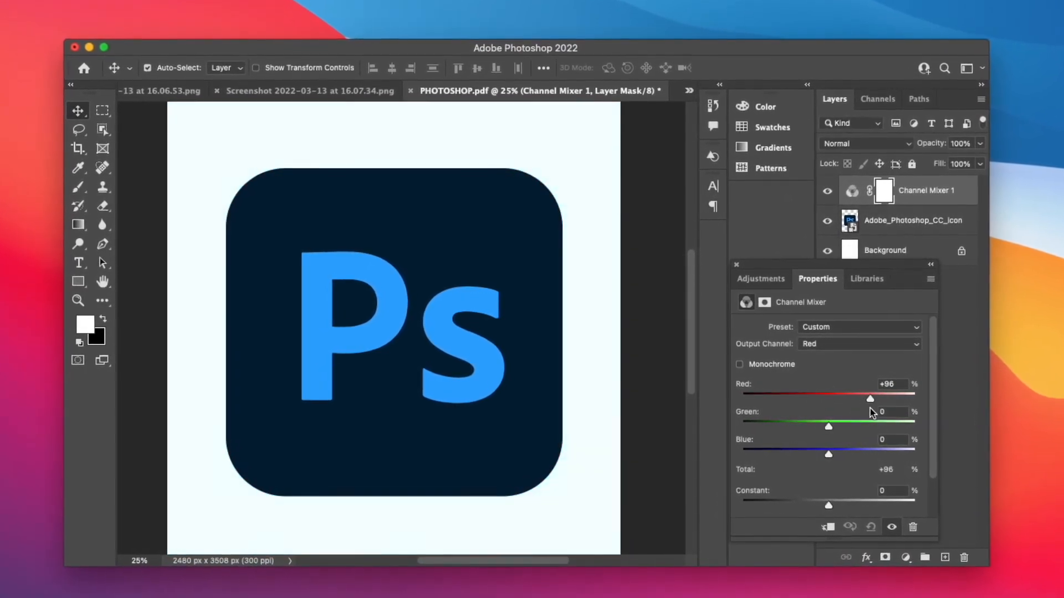